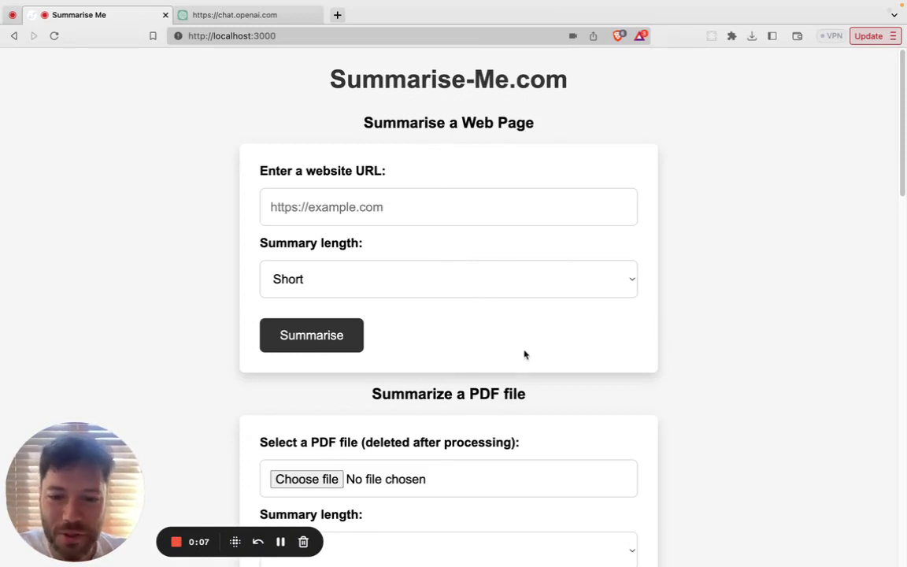
- Browse the page and highlight the 60,000 words limit in the release notes
scroll(528, 352, down, 5)
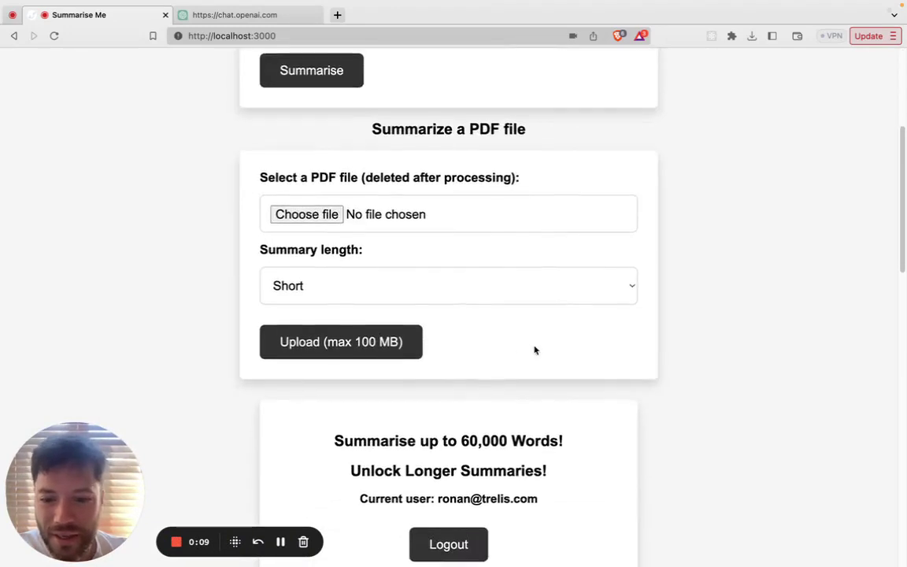
scroll(535, 351, down, 15)
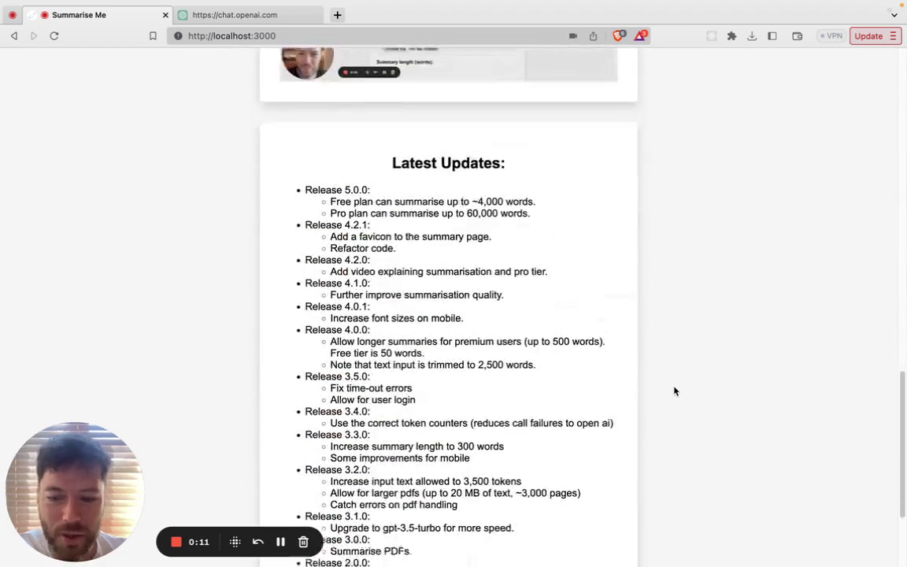
scroll(674, 391, down, 3)
scroll(352, 217, up, 3)
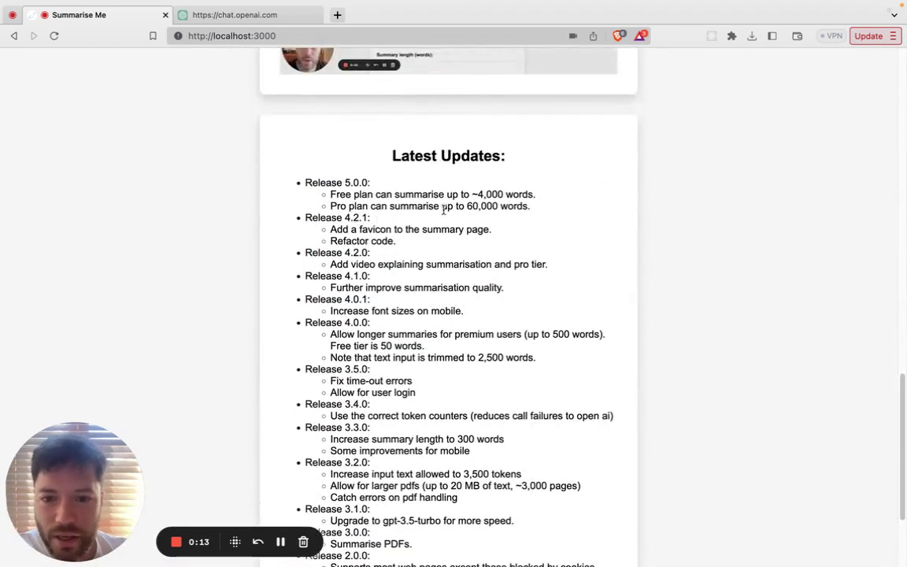
drag(467, 206, 528, 207)
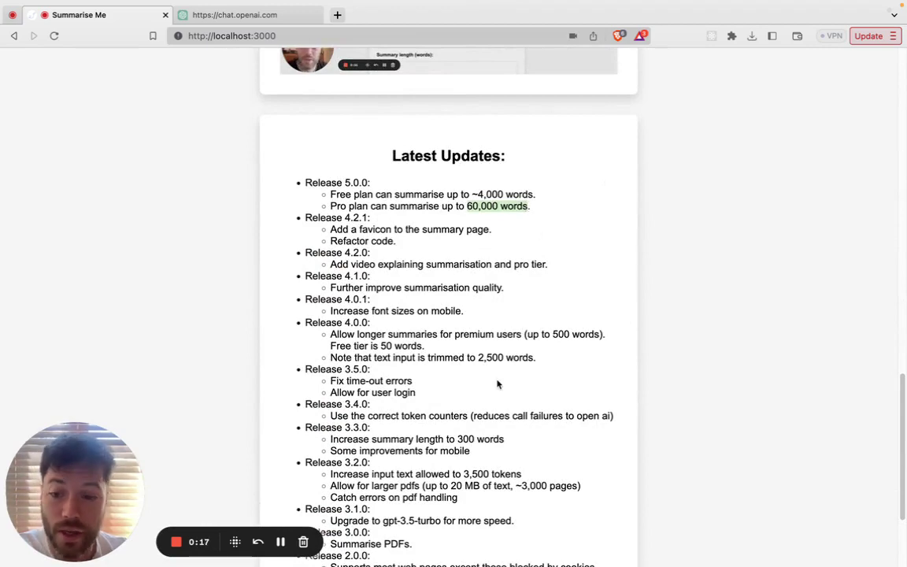
scroll(681, 368, up, 15)
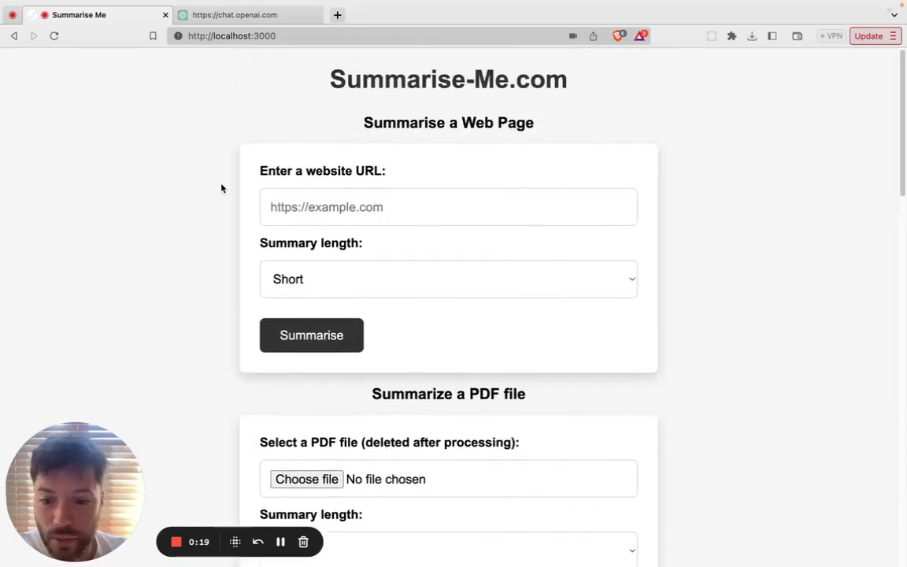
scroll(221, 188, down, 4)
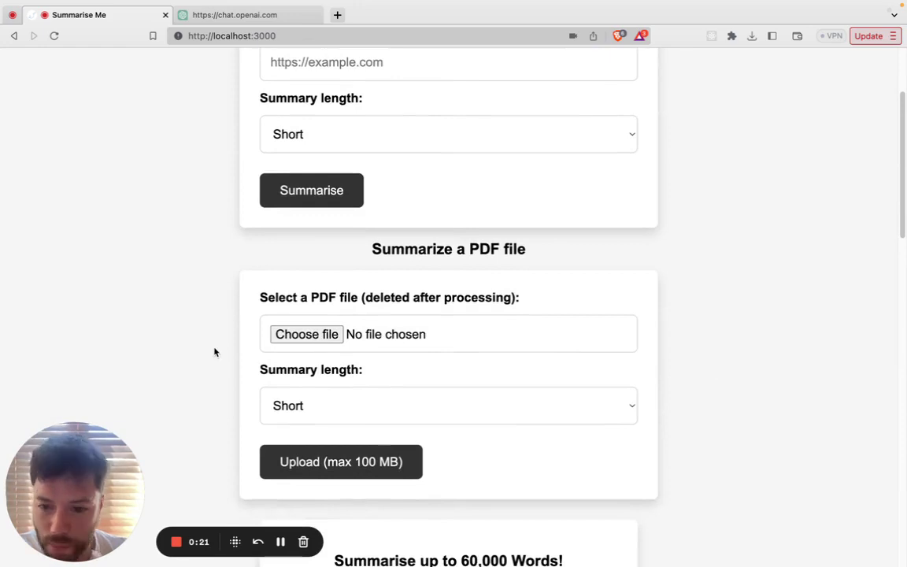
- Set the PDF summary length to Long and choose 2017 allam cycle.pdf, found by searching 'ipcc'
click(354, 409)
click(304, 428)
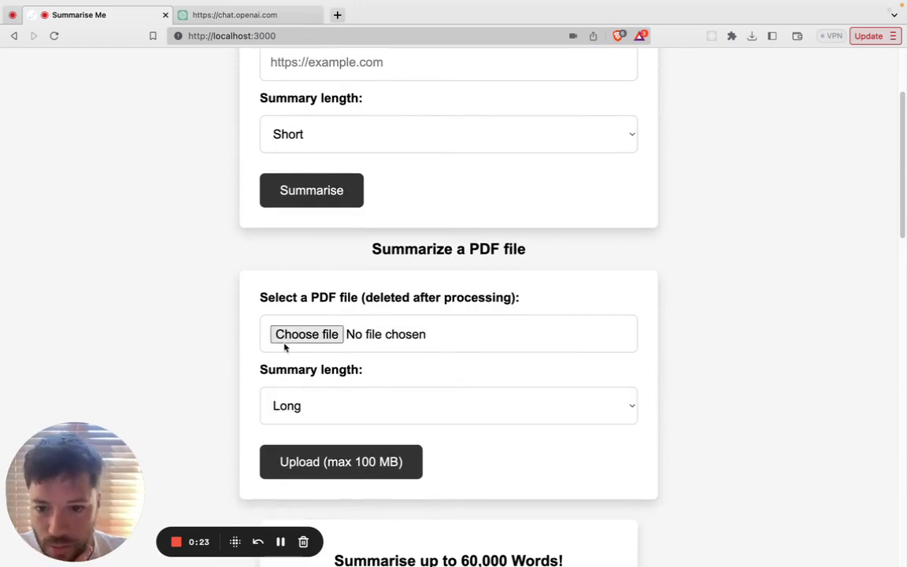
click(303, 334)
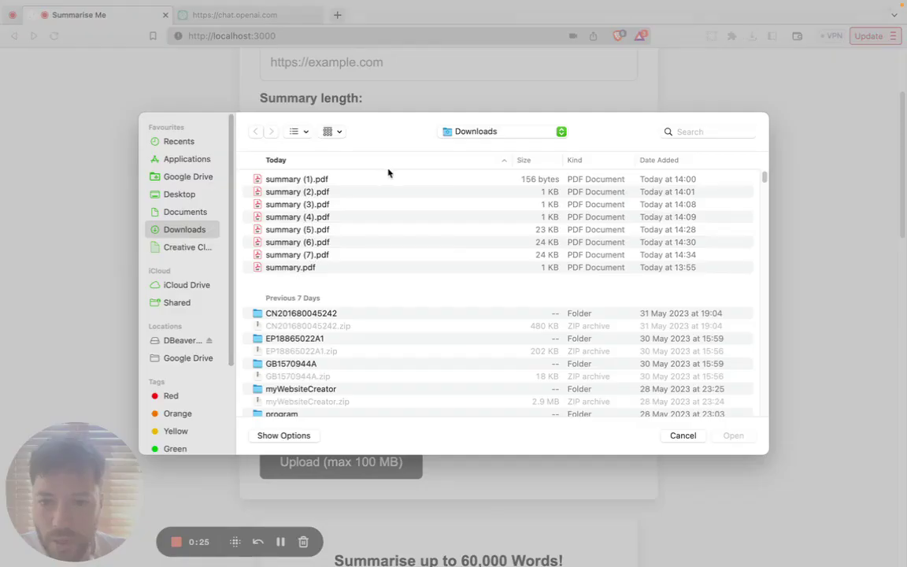
click(675, 132)
text(ipcc)
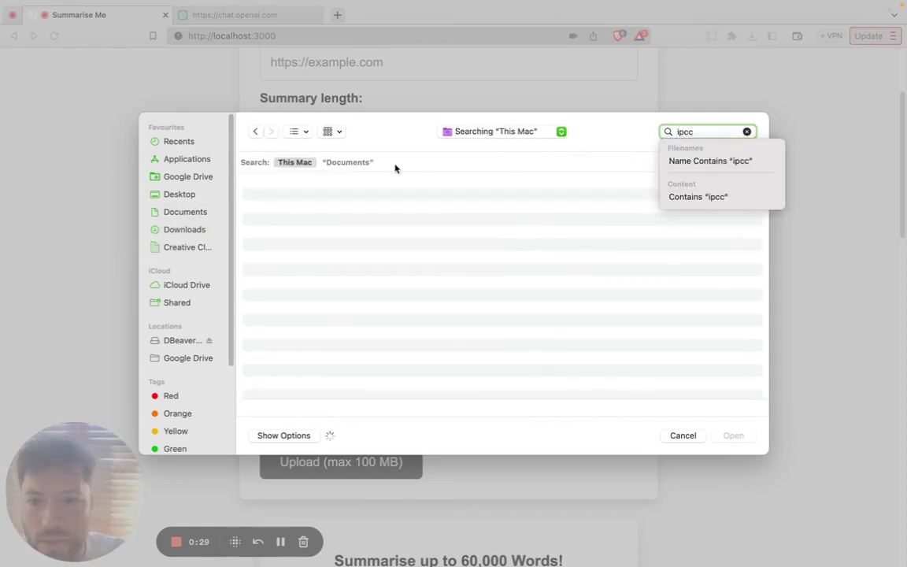
click(330, 242)
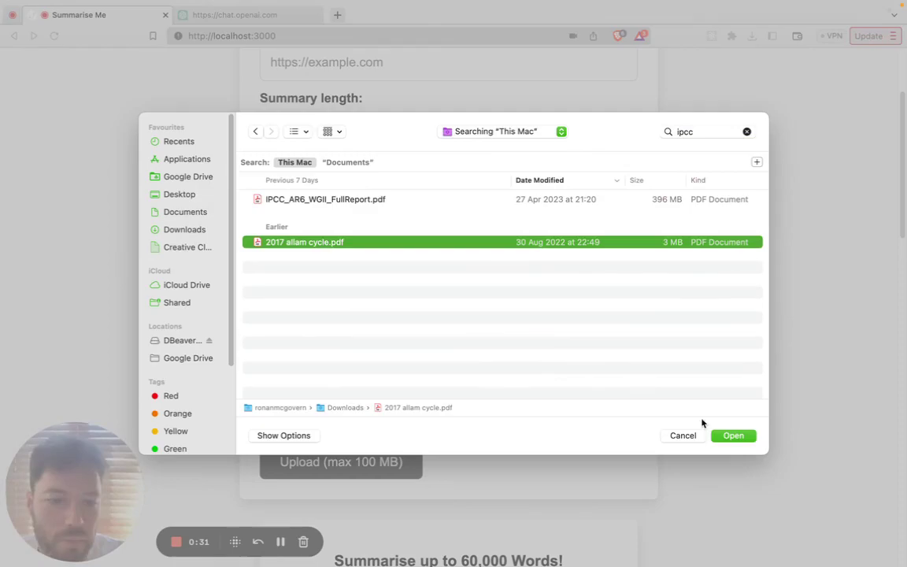
click(733, 436)
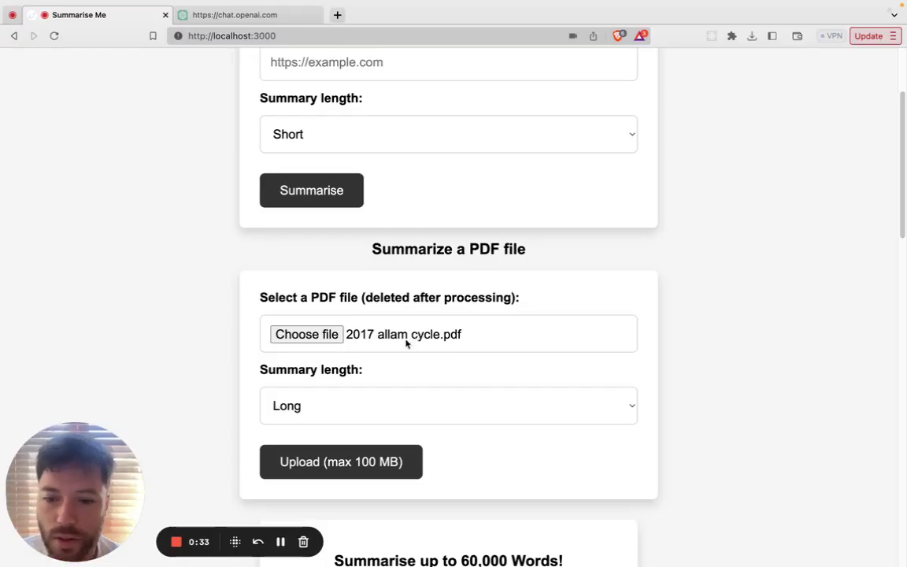
- Upload the Allam cycle PDF for processing, then switch to the ChatGPT tab
click(322, 457)
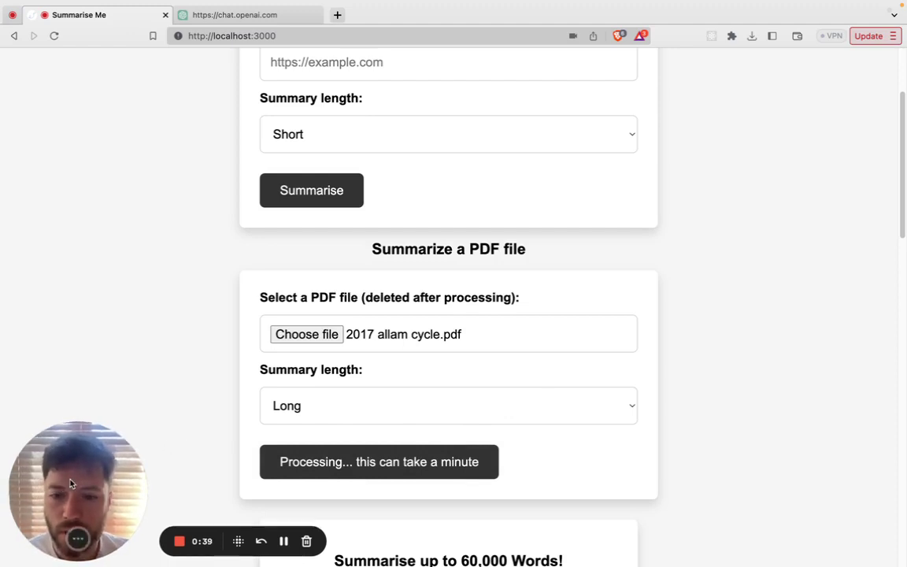
drag(116, 455, 659, 216)
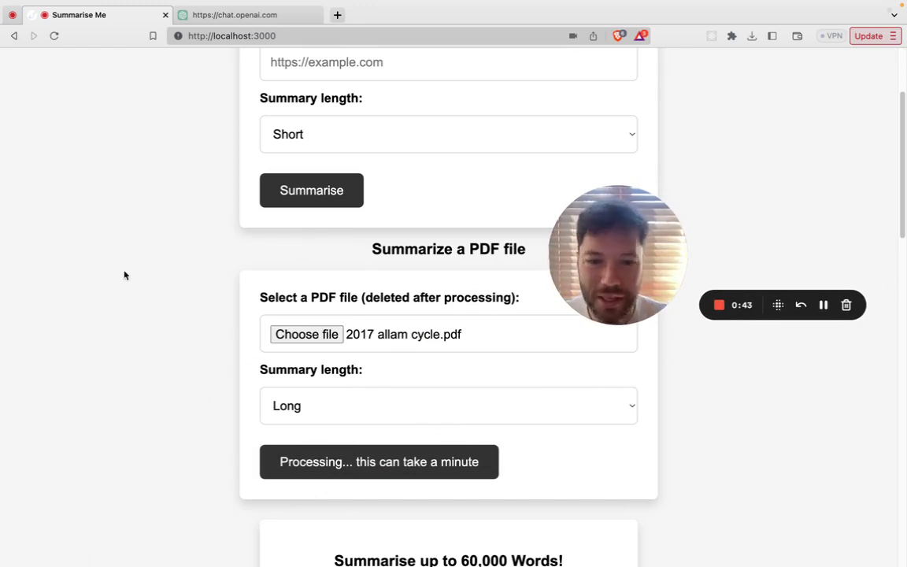
scroll(116, 300, up, 4)
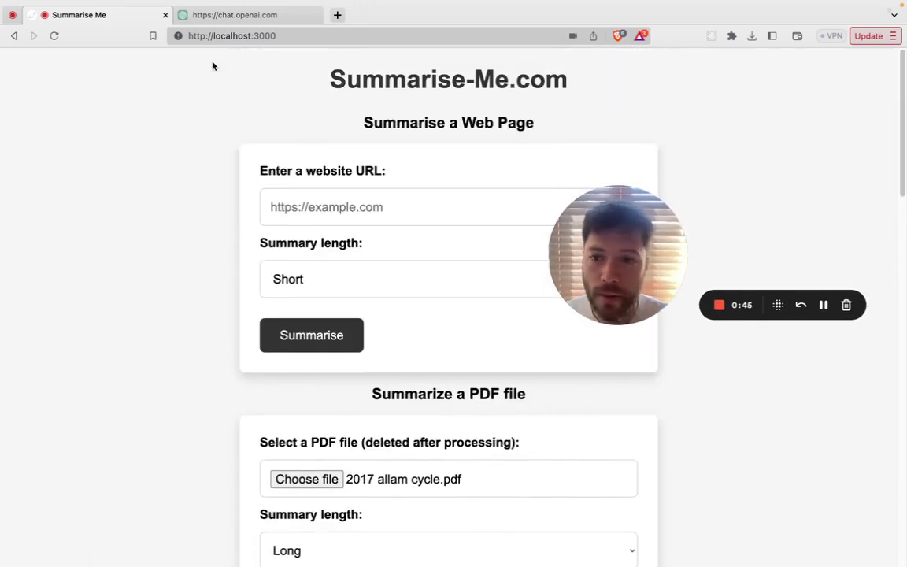
click(246, 17)
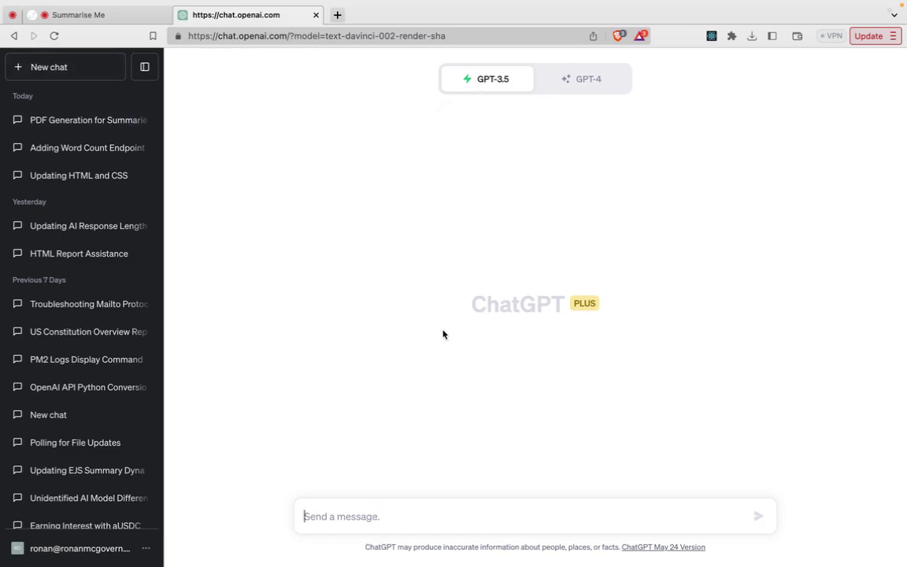
- Send ChatGPT the prompt 'Write a 10 word poem' and select the sent message text
text(Wr)
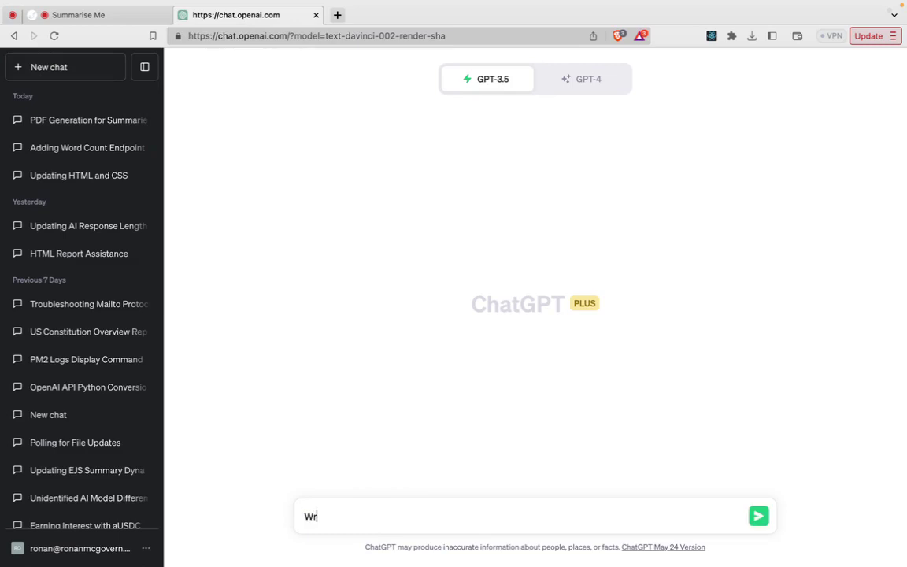
text(ite a 10 word poem)
key(Return)
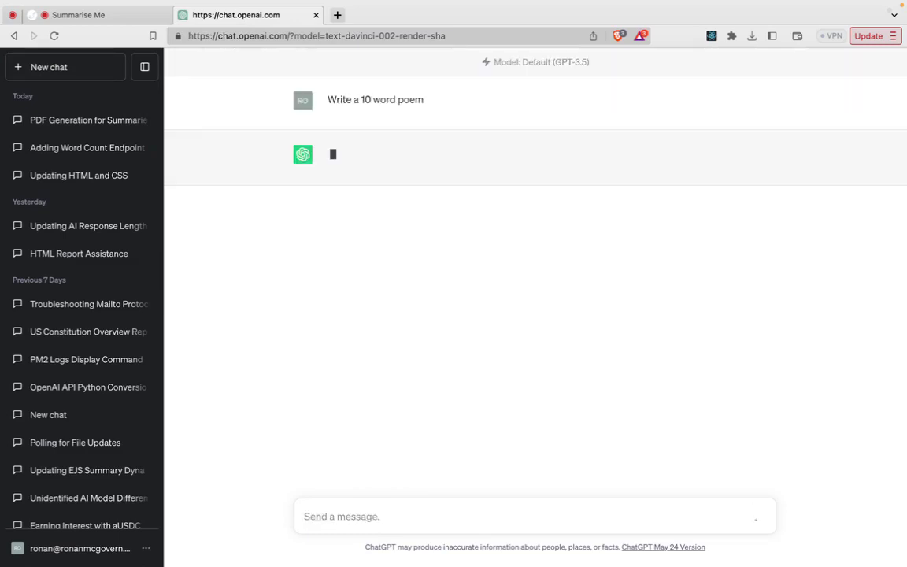
triple_click(373, 100)
key(super+c)
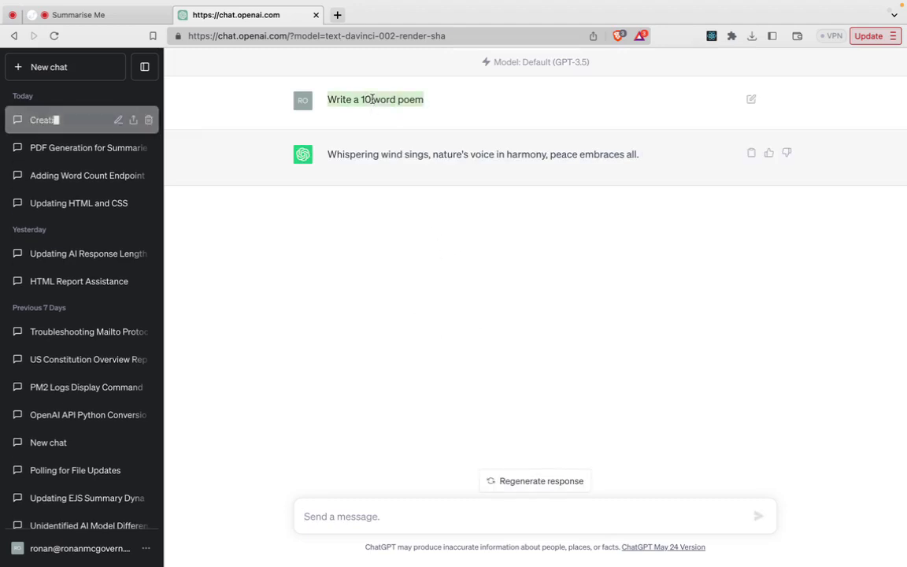
- In a fresh chat, paste and send the 'Write a 10 word poem' prompt again
click(85, 67)
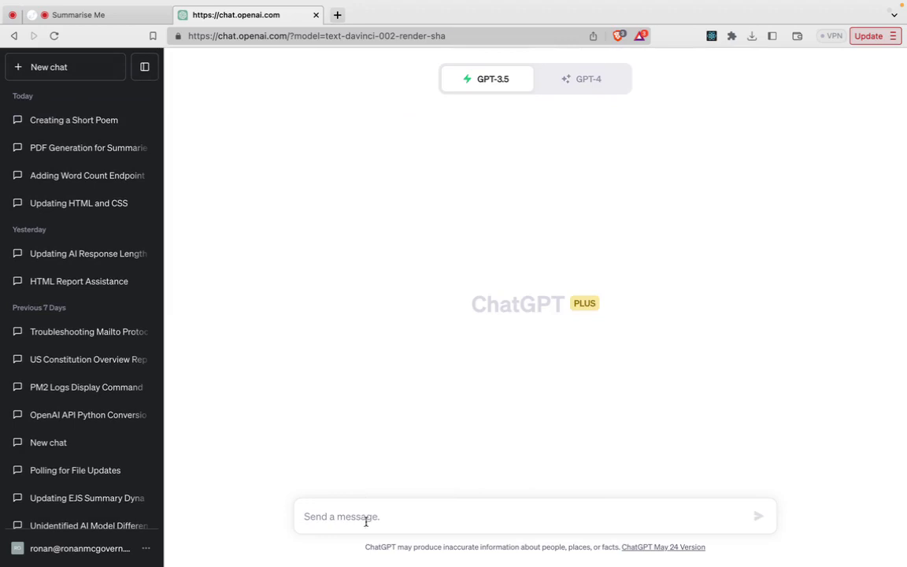
key(super+v)
key(Return)
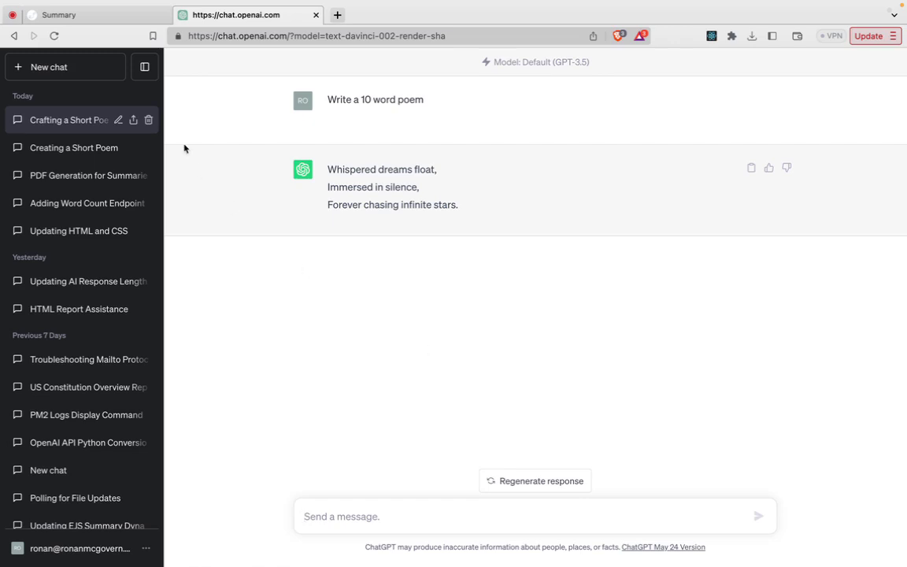
- Switch to the finished Allam Cycle summary tab and select a passage of its text
click(120, 17)
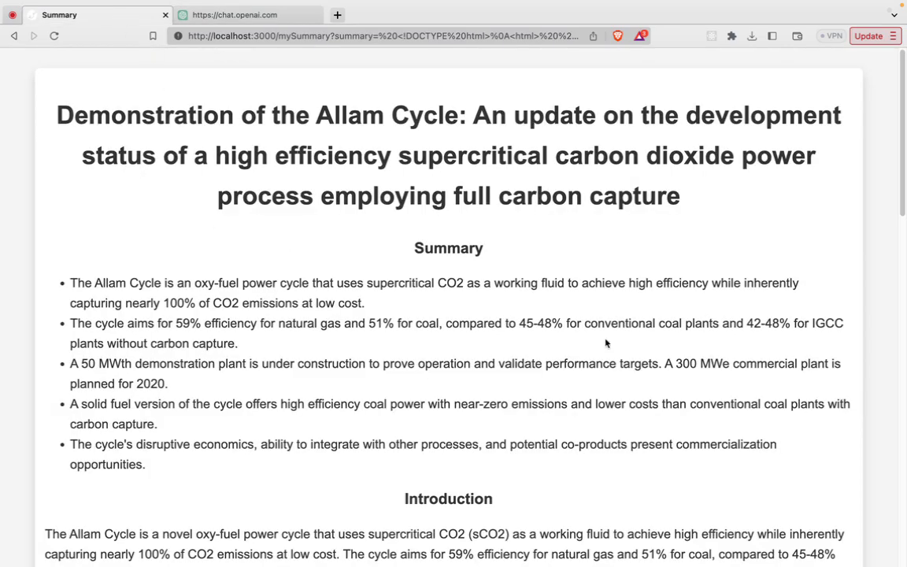
scroll(530, 322, down, 2)
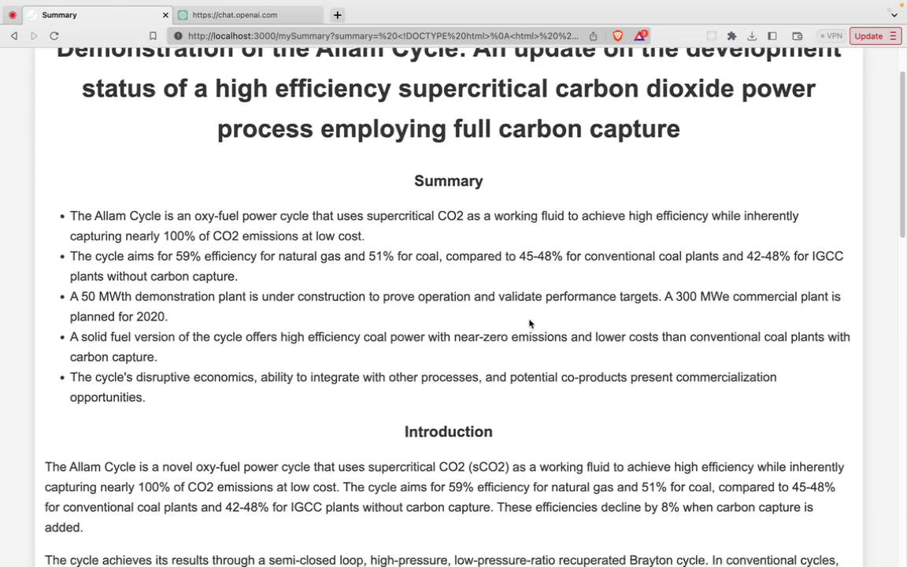
scroll(530, 323, down, 10)
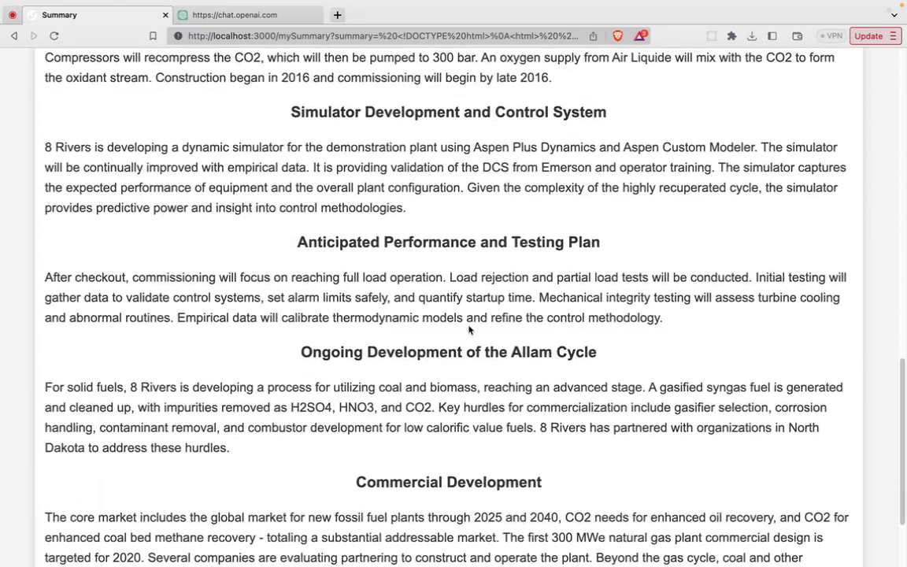
scroll(469, 328, down, 3)
scroll(472, 323, up, 15)
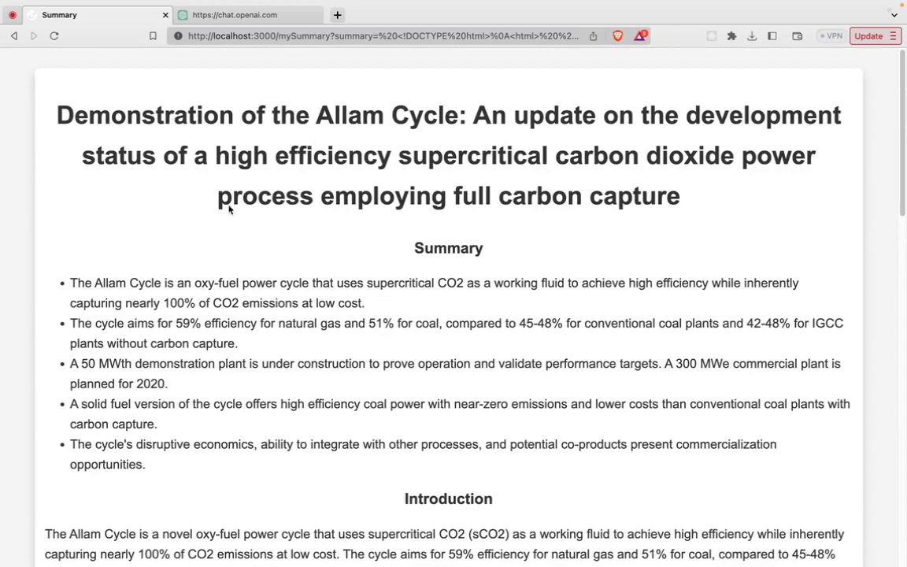
drag(58, 110, 630, 202)
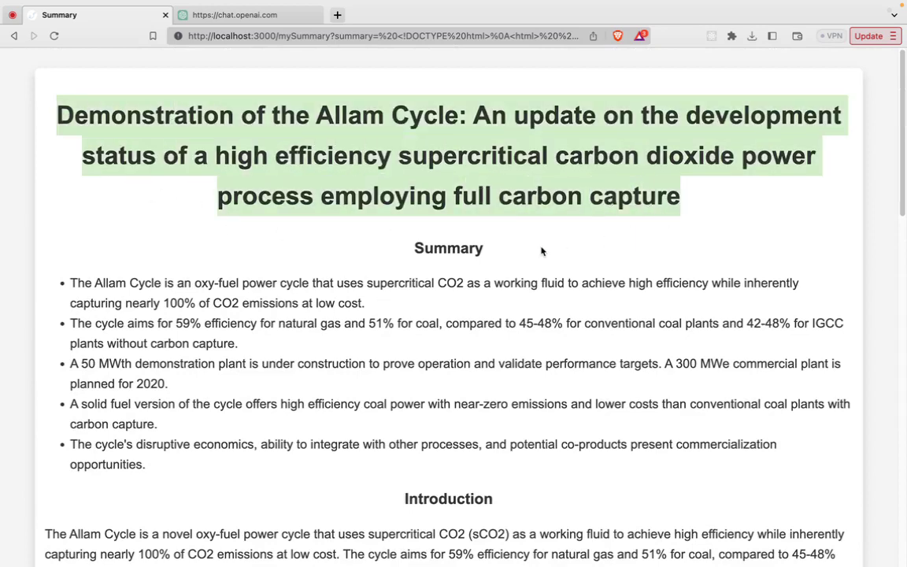
- Read down through the summary to the Commercial Development section and Download PDF button
scroll(542, 252, down, 1)
scroll(354, 216, down, 1)
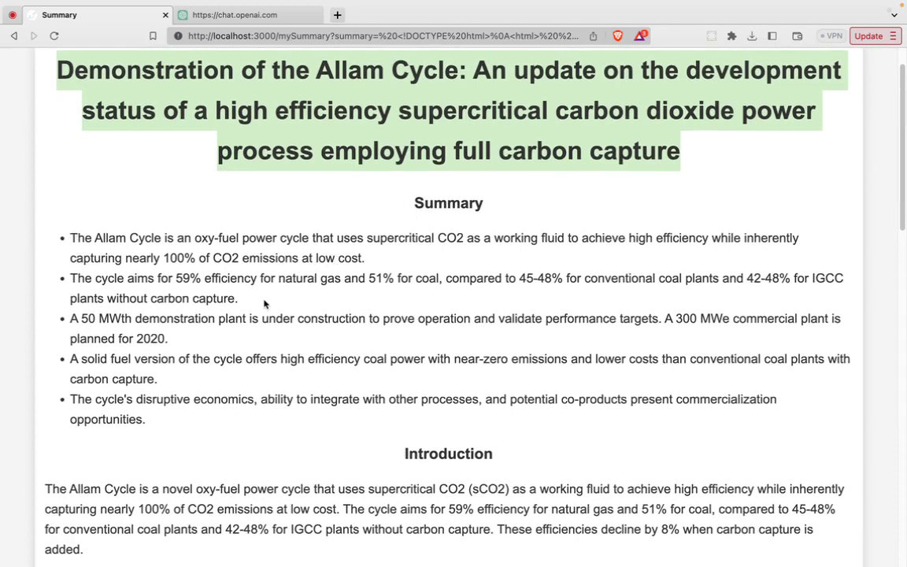
scroll(263, 304, down, 2)
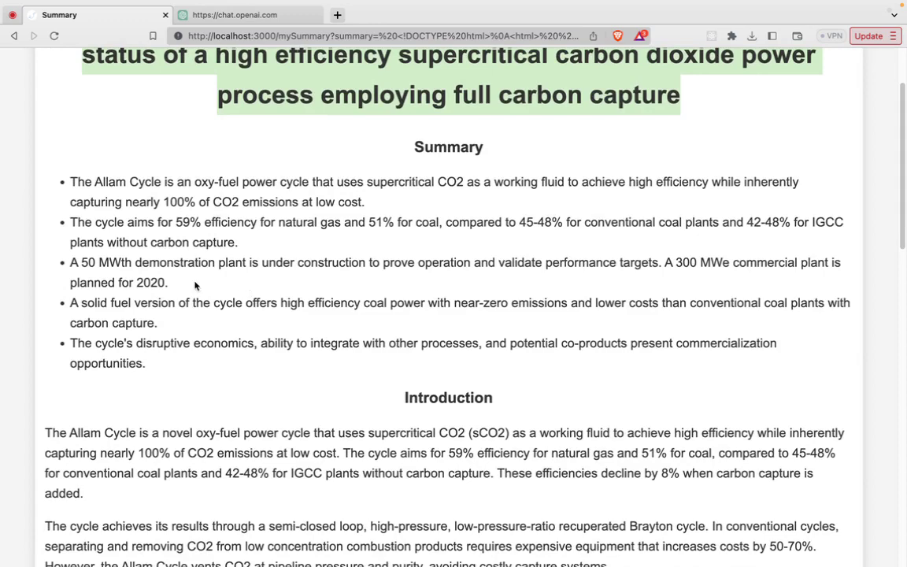
scroll(196, 286, down, 5)
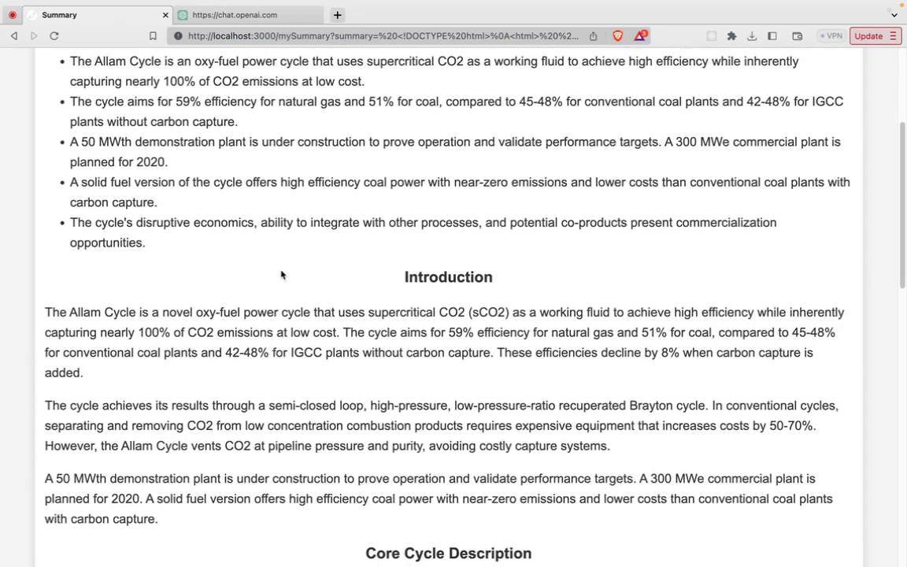
scroll(283, 227, down, 2)
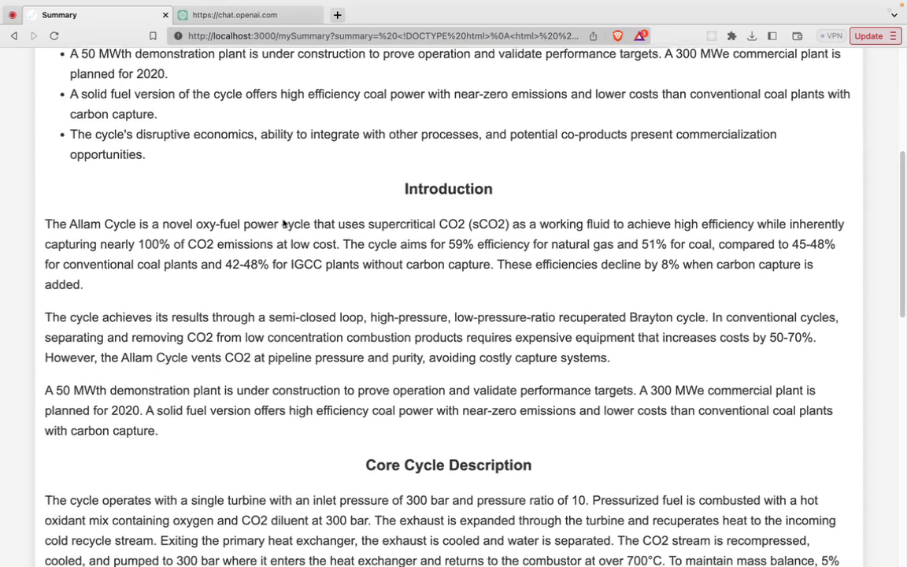
scroll(295, 297, down, 1)
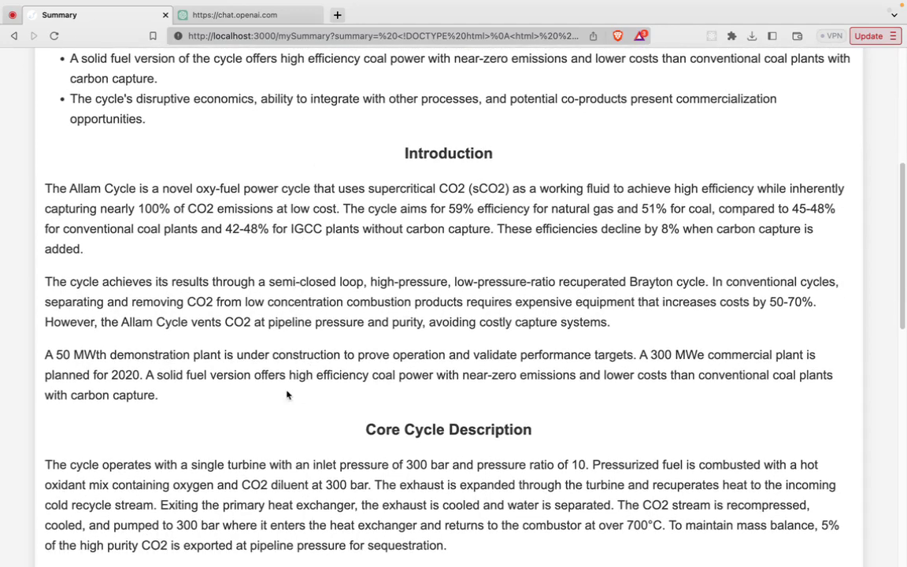
scroll(269, 402, down, 7)
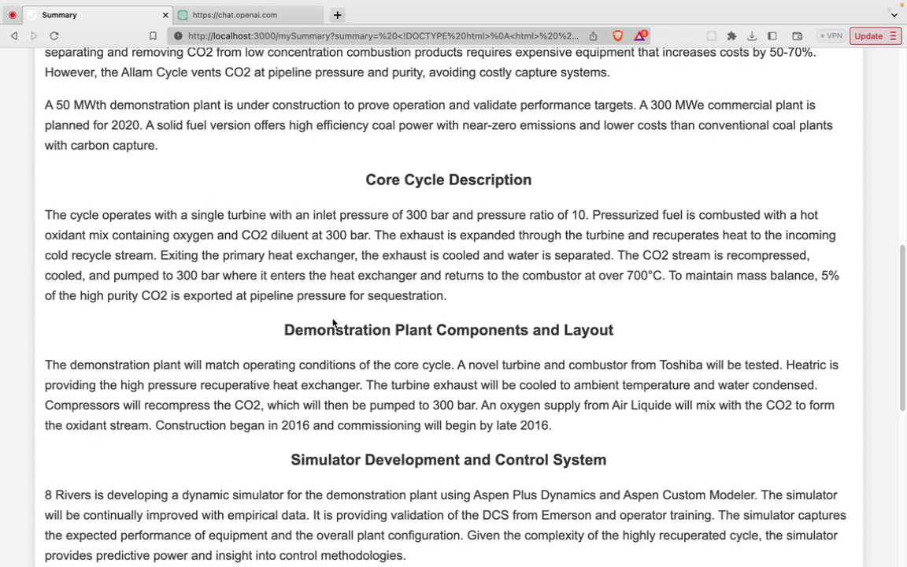
scroll(206, 329, down, 3)
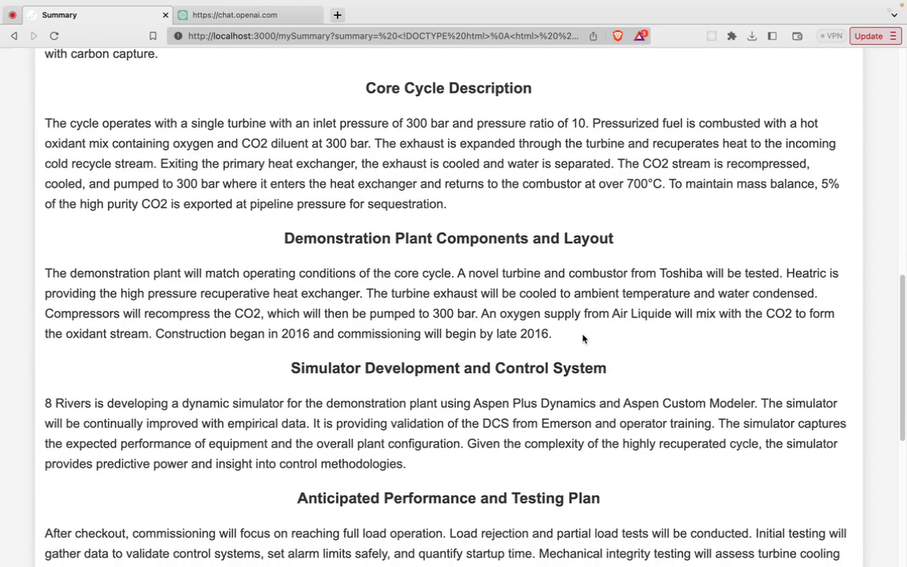
scroll(583, 339, down, 4)
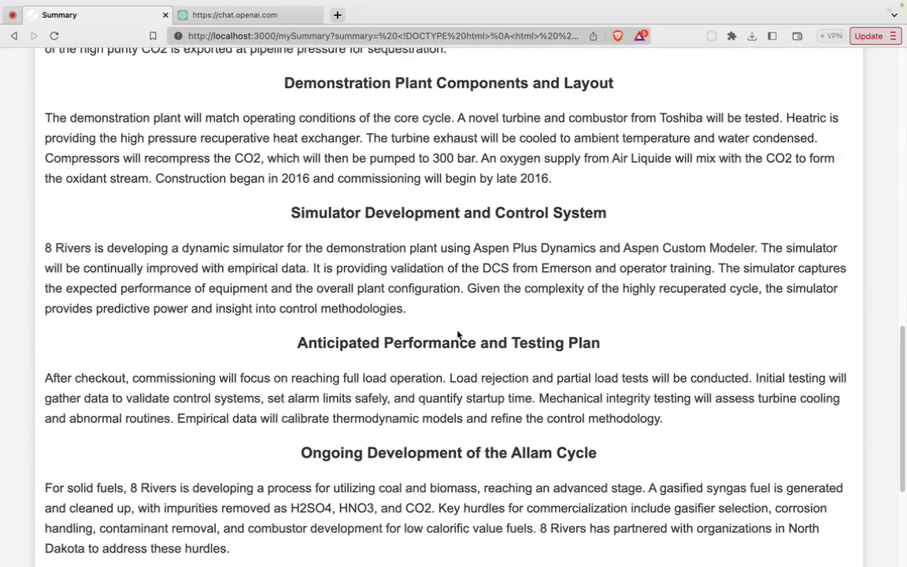
scroll(459, 336, down, 3)
scroll(268, 356, down, 3)
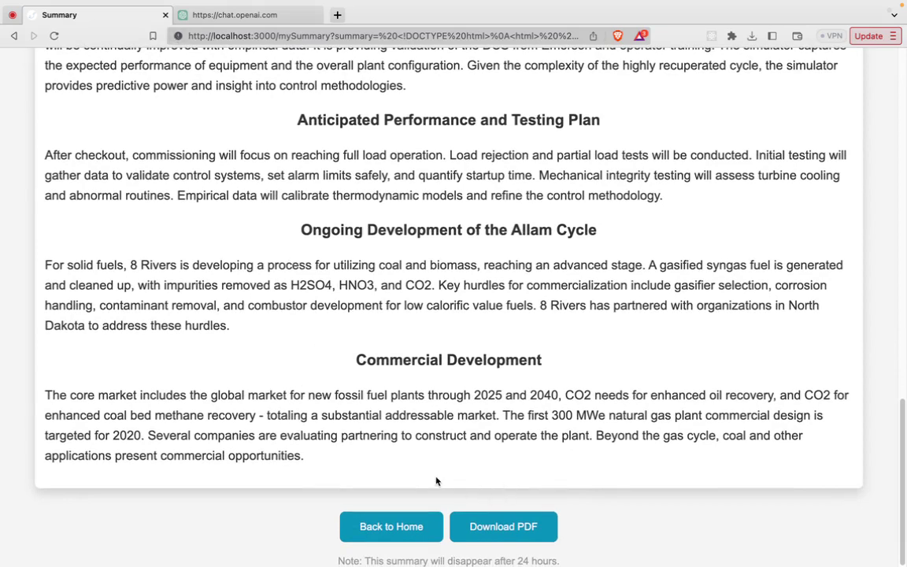
- Download the summary as a PDF saved under the name 'Allam Cycle Summary'
click(504, 526)
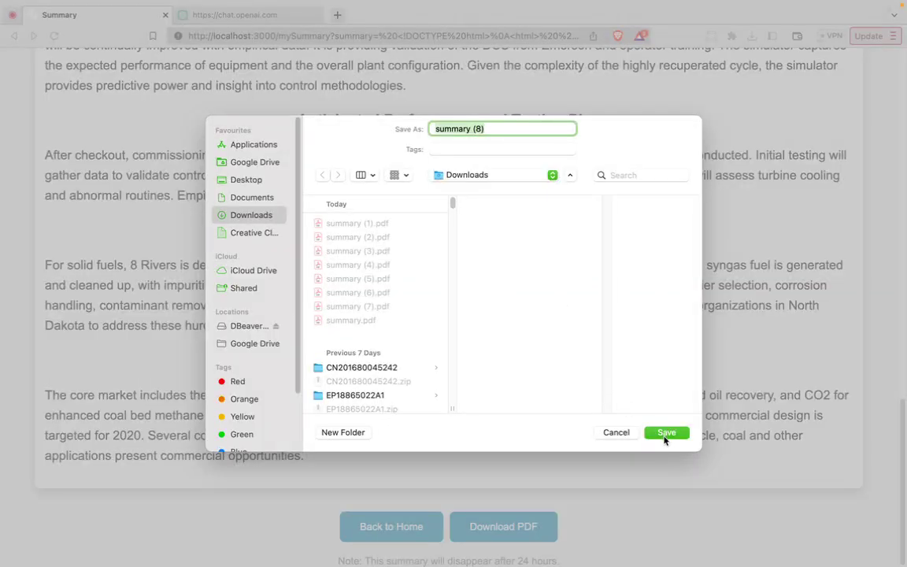
text(Allam Cycle su)
key(BackSpace)
key(BackSpace)
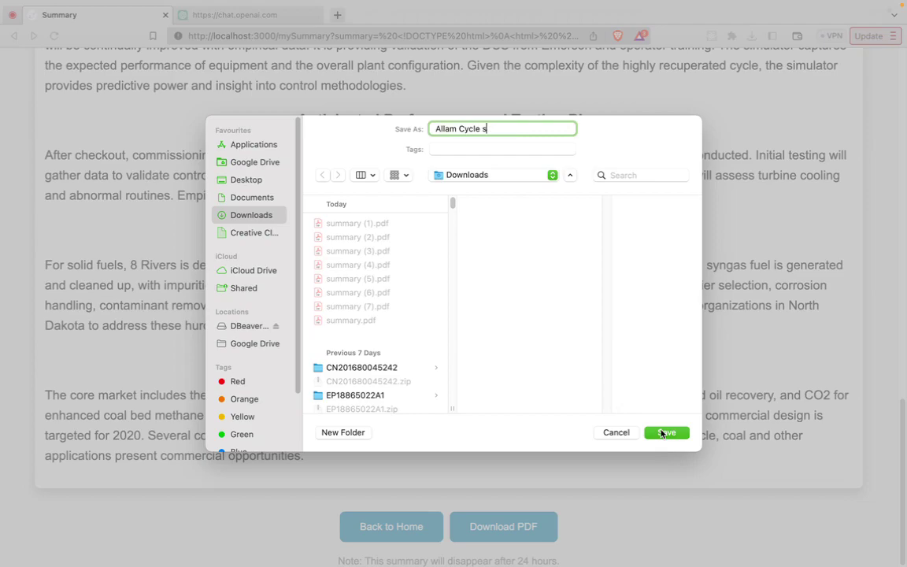
text(Summary)
click(664, 432)
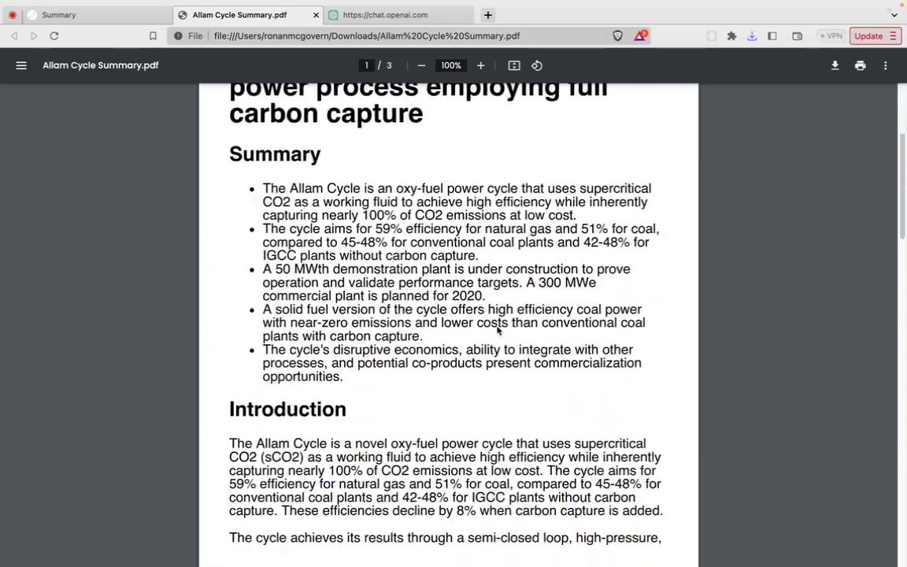
scroll(497, 331, down, 15)
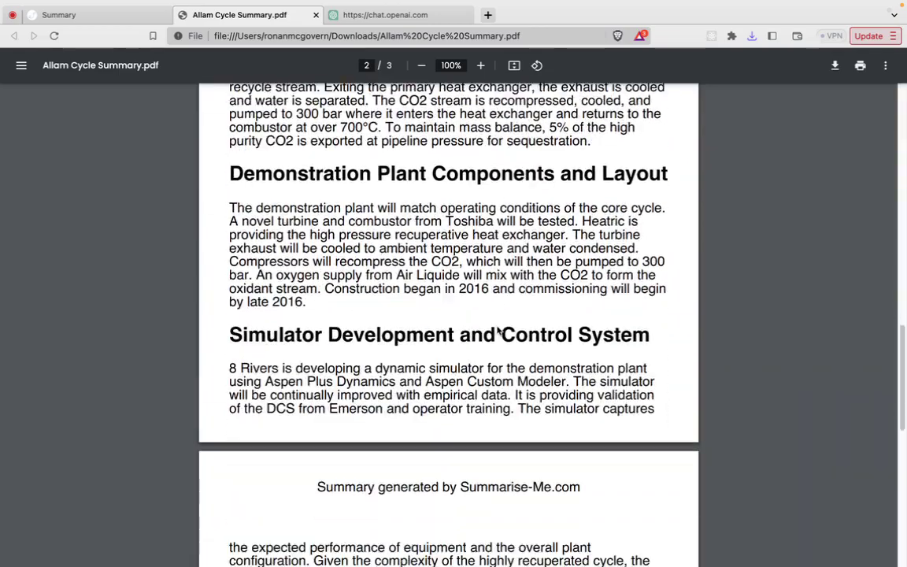
- Scroll through the three pages of Allam Cycle Summary.pdf and back to the top
scroll(497, 331, up, 20)
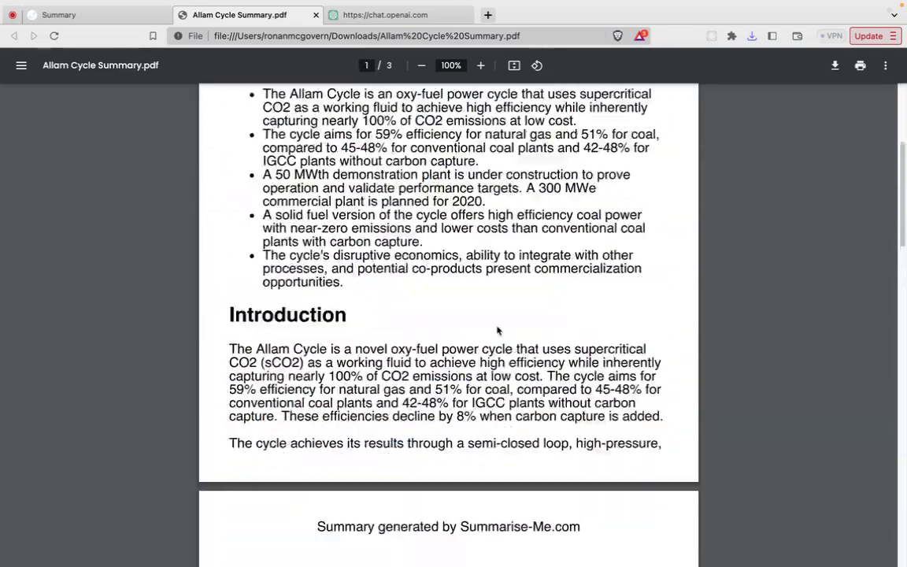
- Return to the Summary web page, scrolling up to the title and back down to the end
click(130, 19)
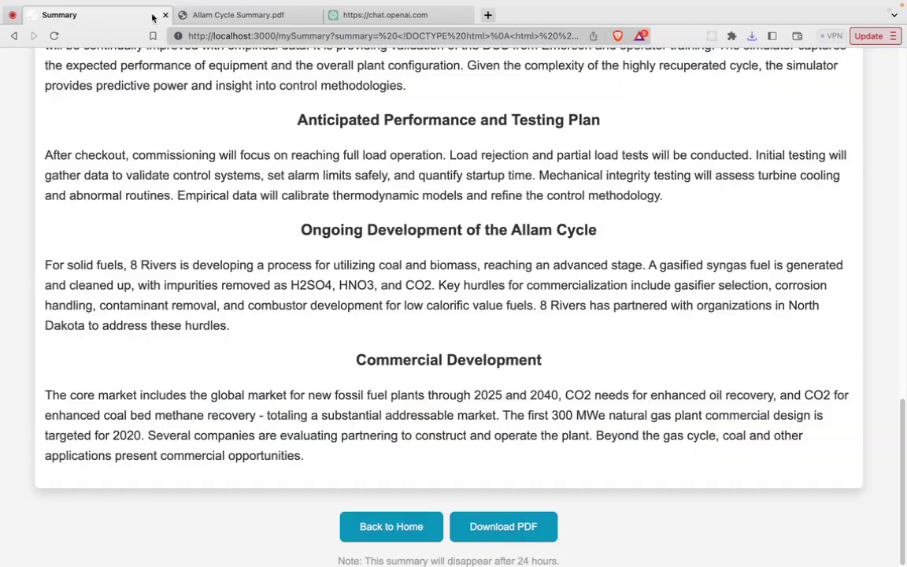
scroll(207, 215, up, 20)
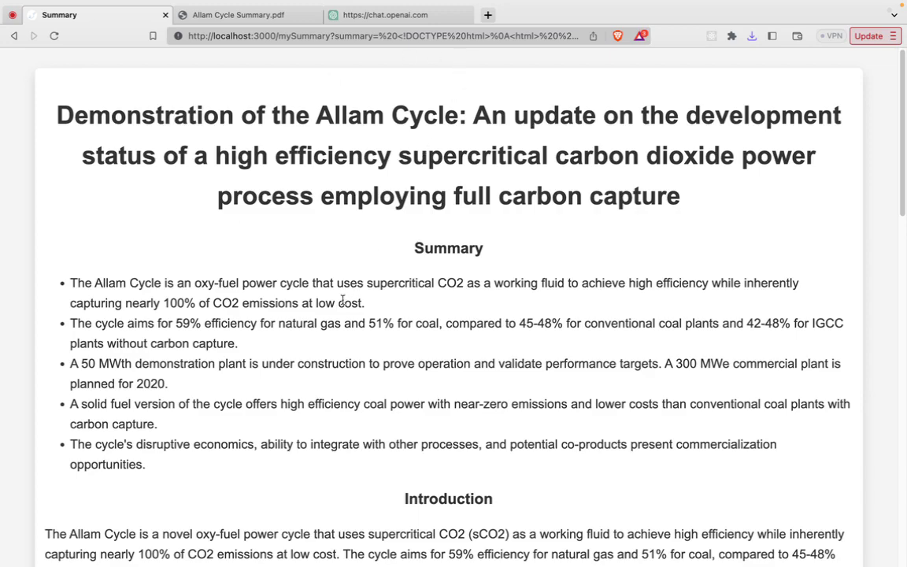
scroll(324, 443, down, 15)
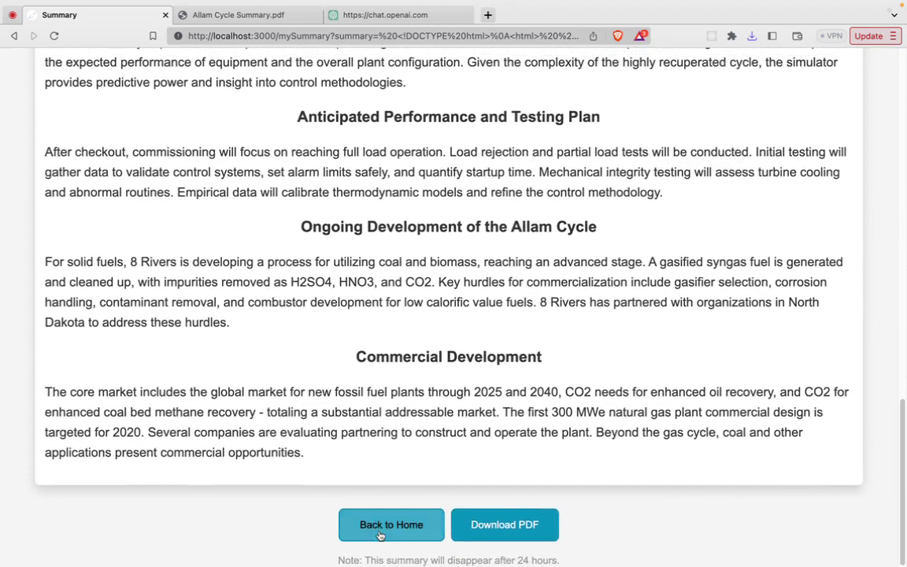
- Go back to the Summarise-Me home page and scroll down to the account panel
click(358, 531)
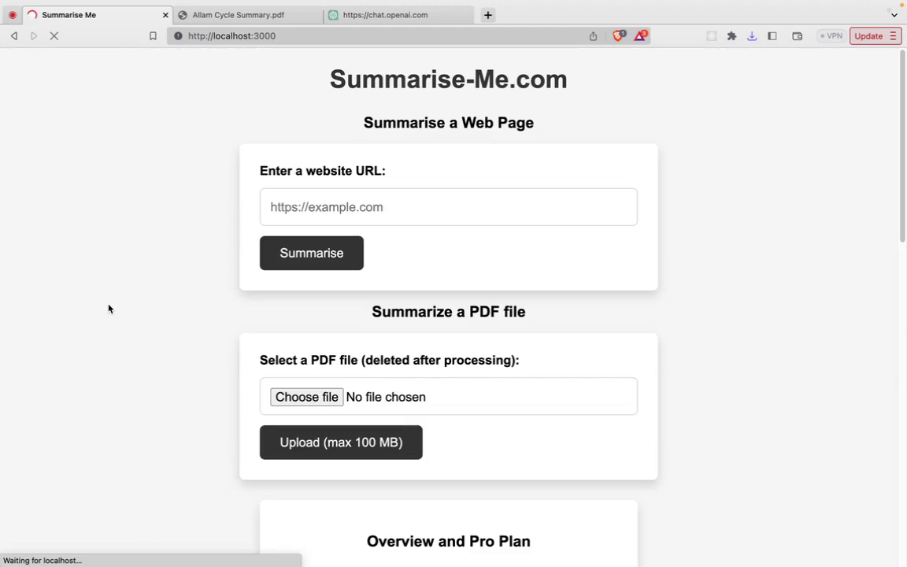
scroll(222, 193, down, 1)
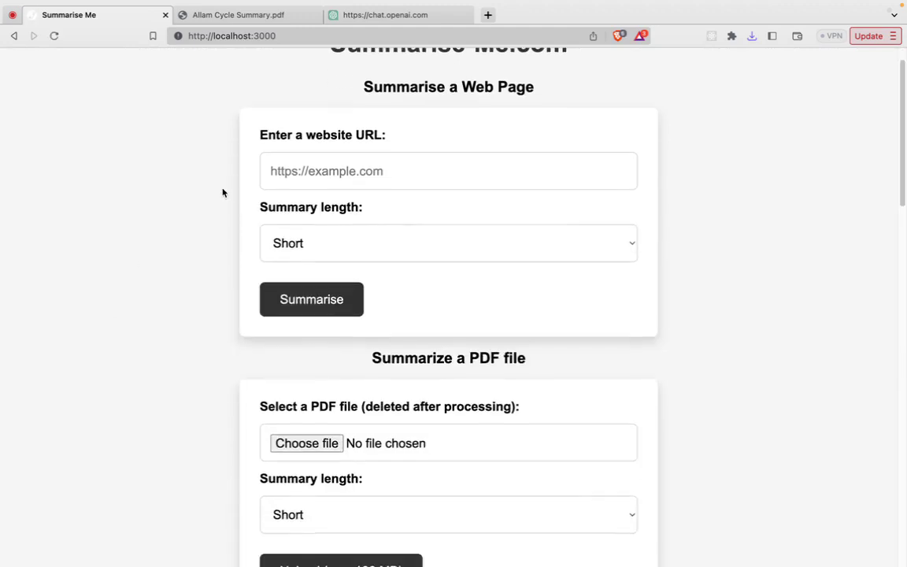
scroll(186, 340, down, 8)
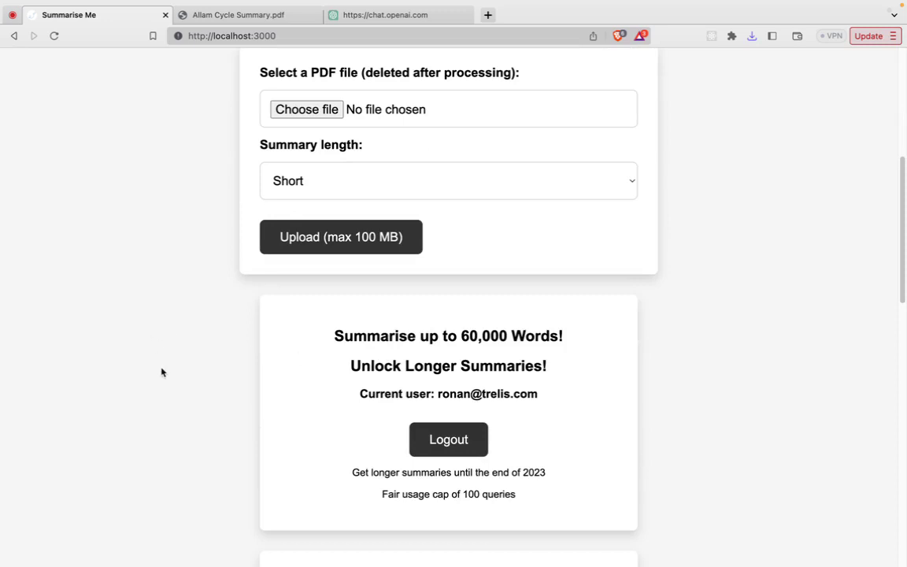
click(417, 433)
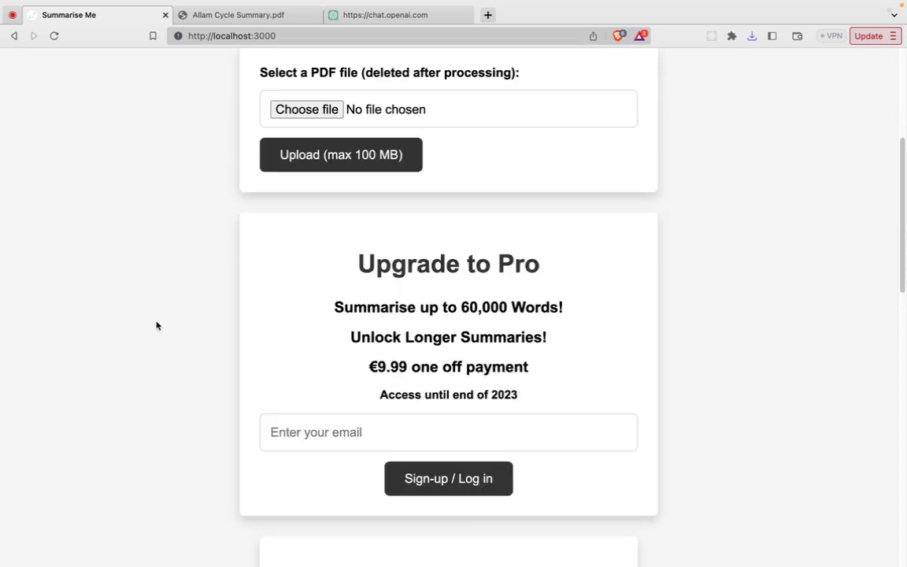
scroll(156, 325, up, 5)
click(363, 205)
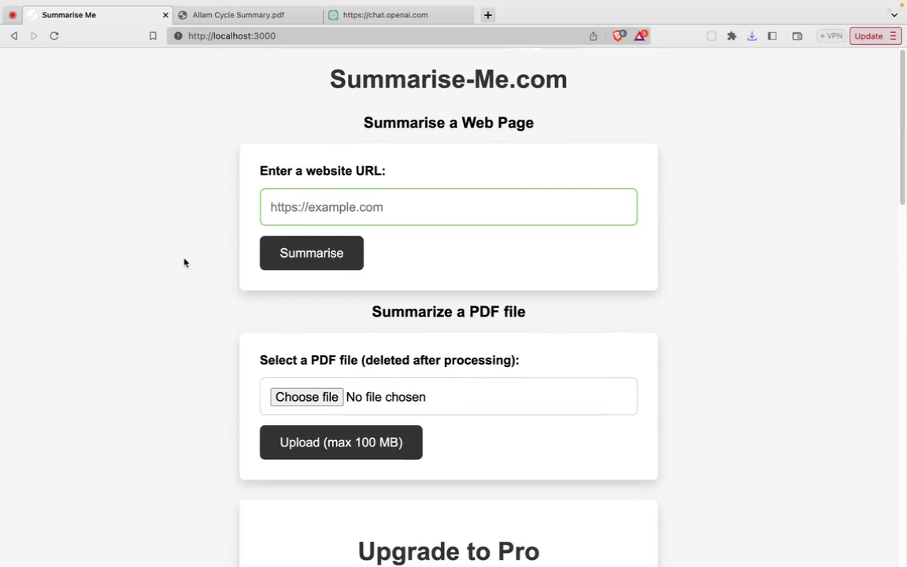
scroll(184, 262, down, 1)
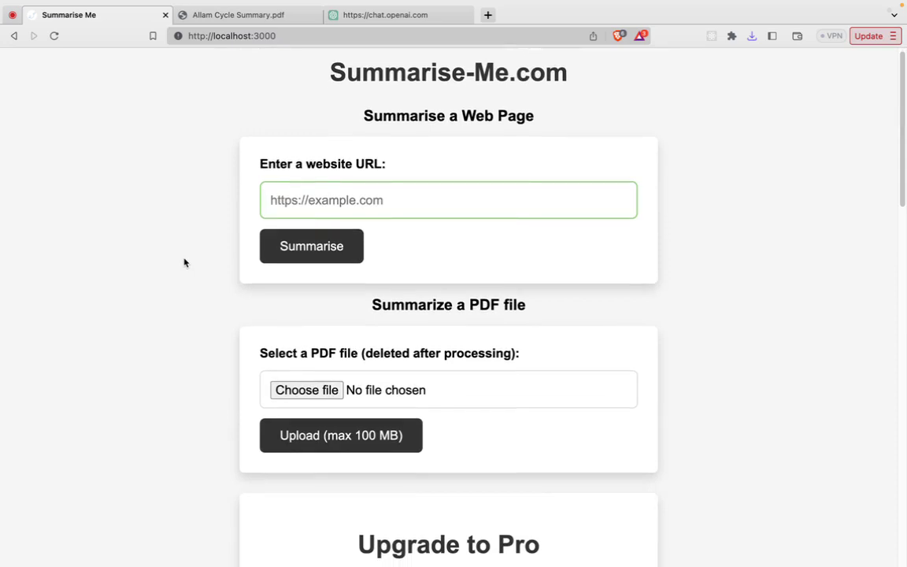
scroll(184, 262, down, 2)
scroll(184, 262, down, 1)
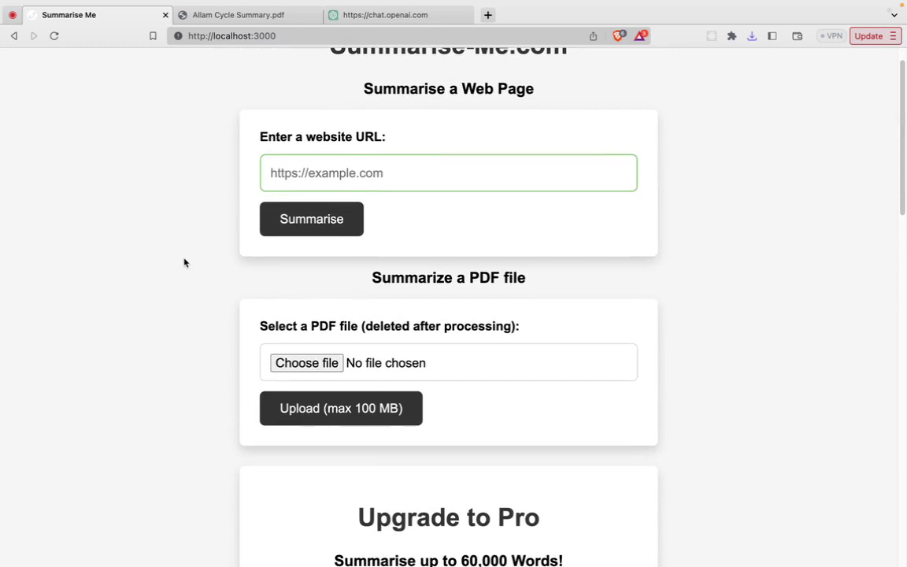
scroll(184, 262, up, 3)
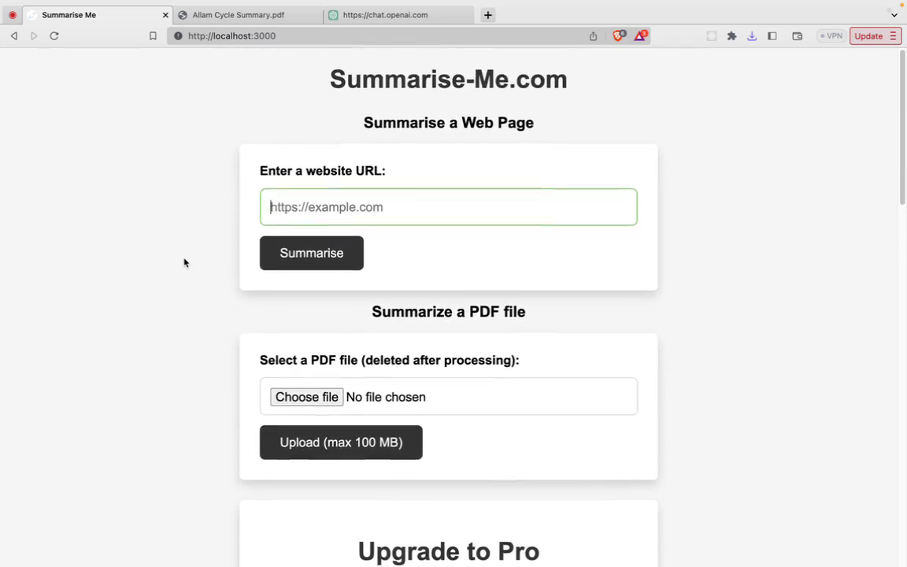
scroll(157, 368, down, 10)
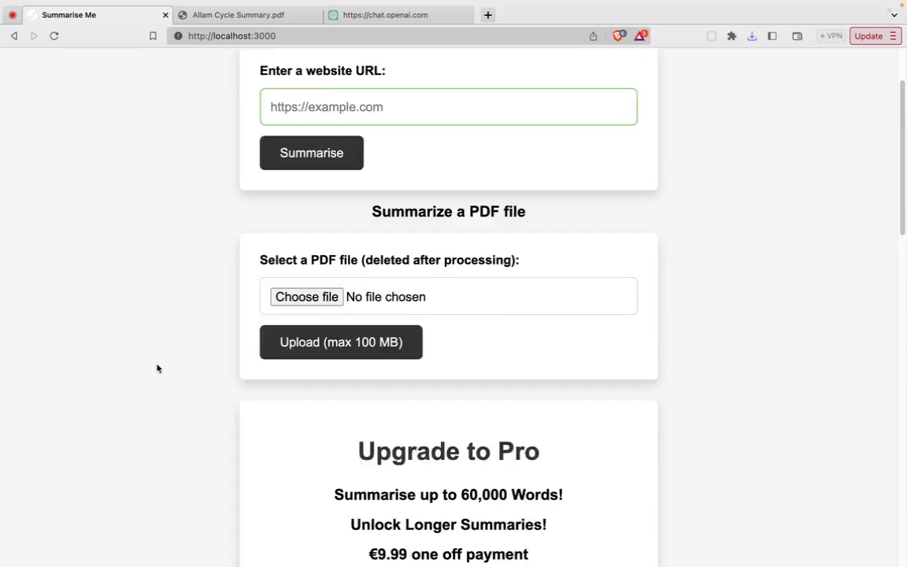